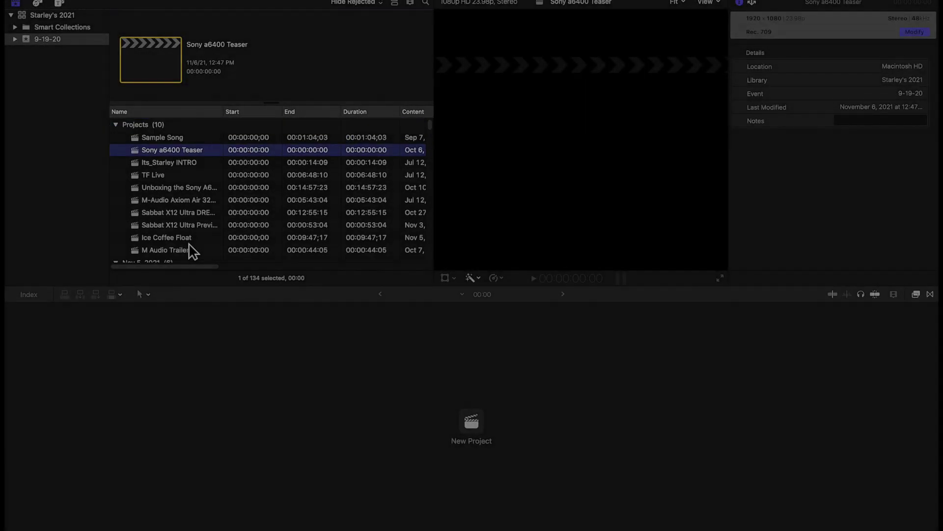
Select the M Audio Trailer project in the browser to preview it in the viewer
scroll(202, 246, "down", 1)
scroll(203, 244, "down", 4)
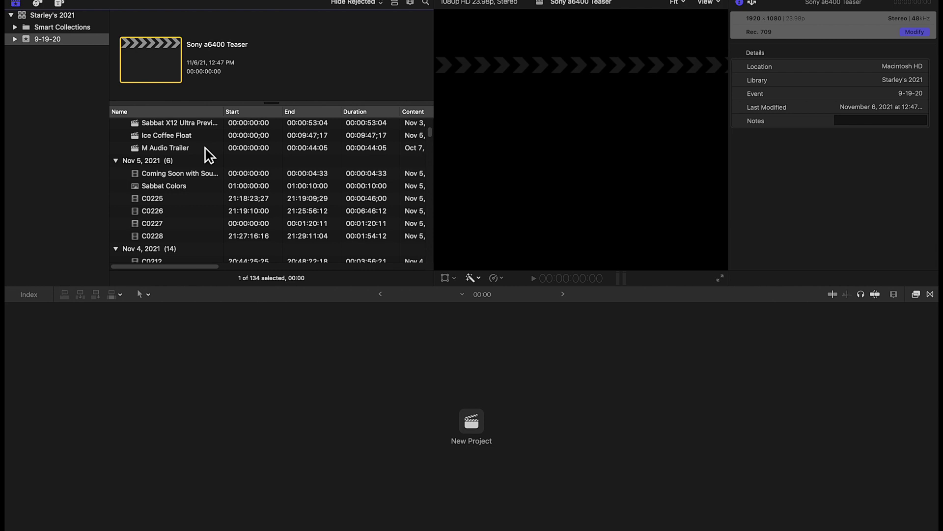
left_click(205, 148)
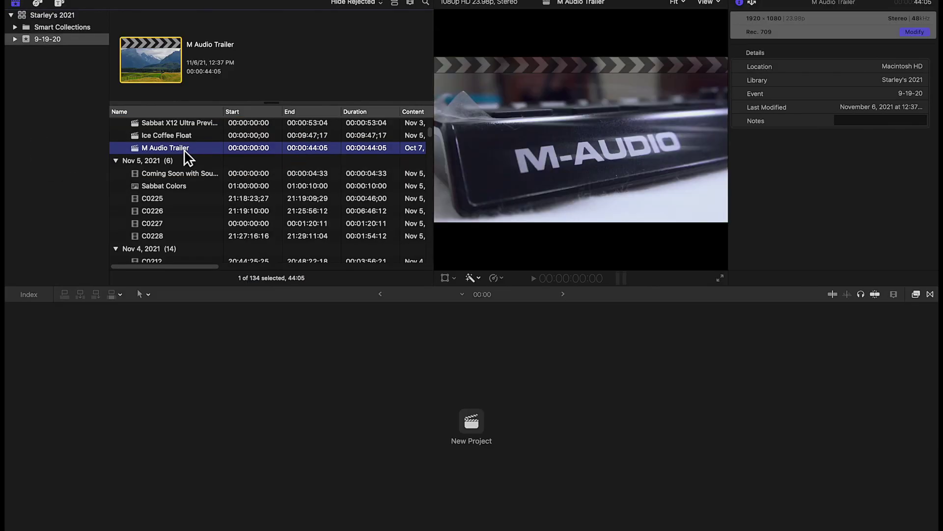
right_click(184, 150)
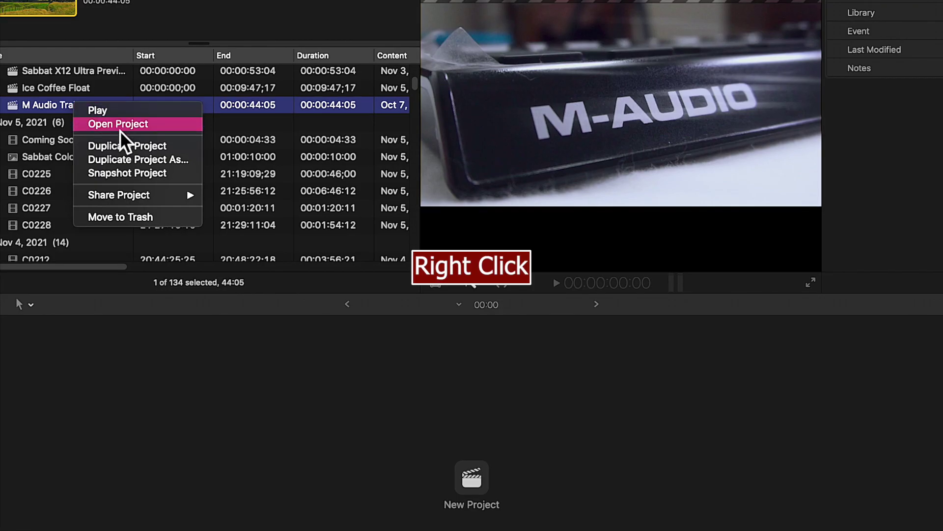
Duplicate the M Audio Trailer project as 'M Audio Trailer Youtube Shorts'
left_click(124, 161)
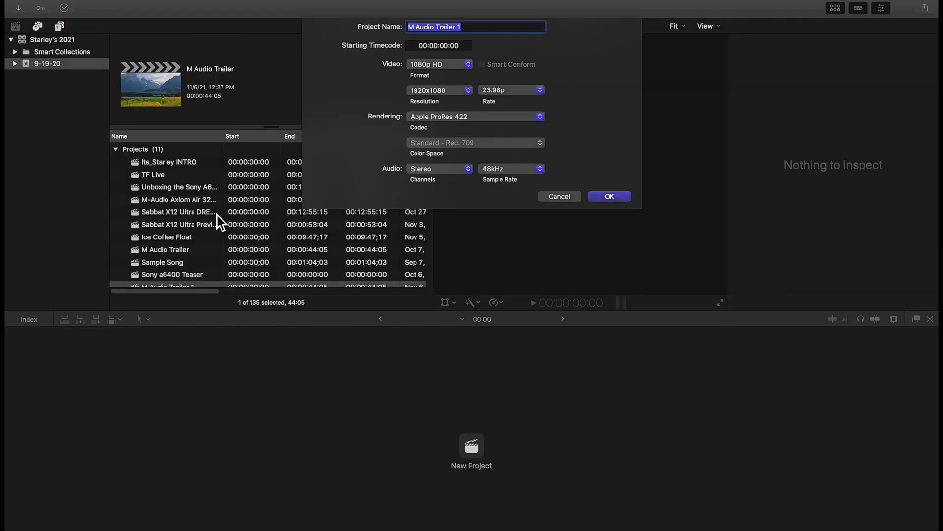
left_click(466, 31)
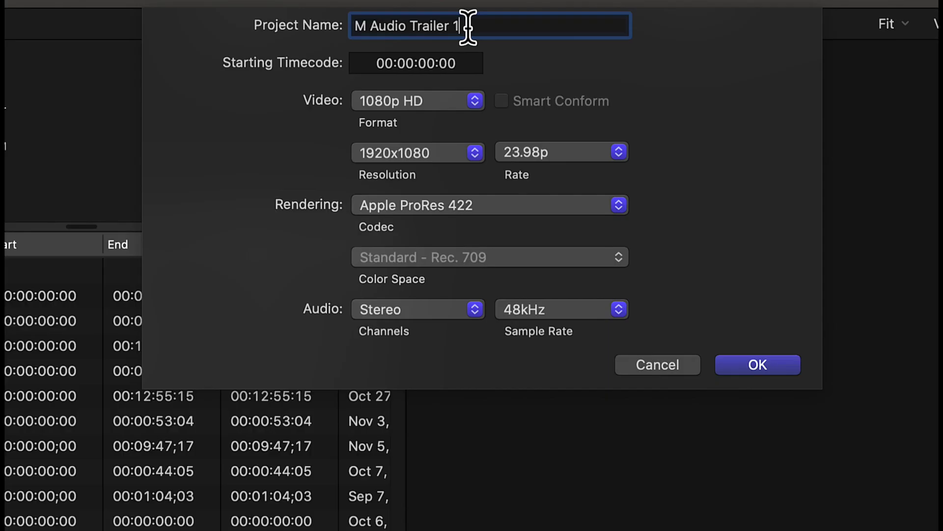
key("BackSpace")
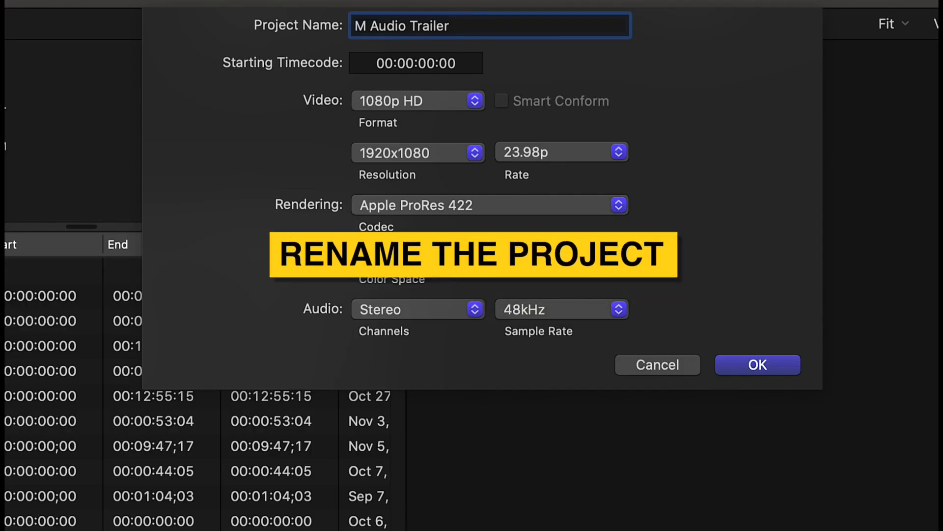
type("Youtube Shorts")
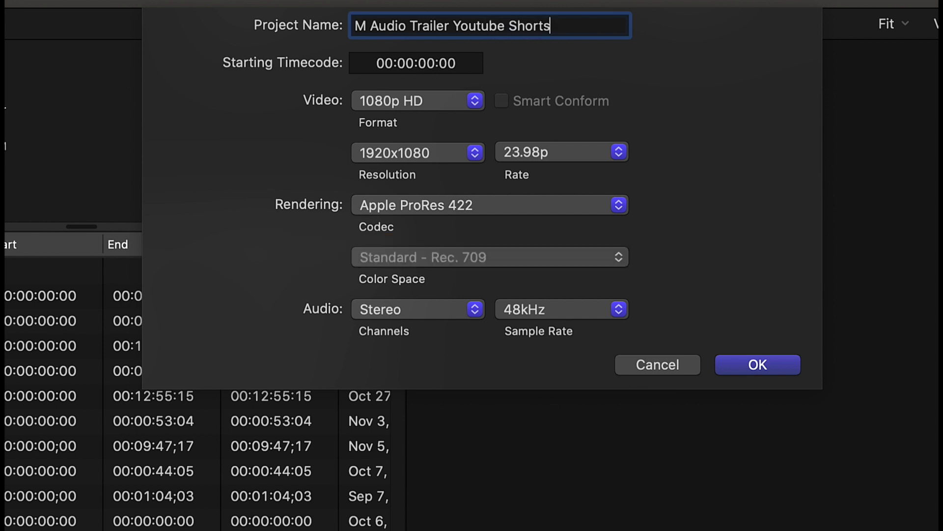
Set the duplicate to the Vertical 720x1280 format with Smart Conform on, and create it
left_click(475, 102)
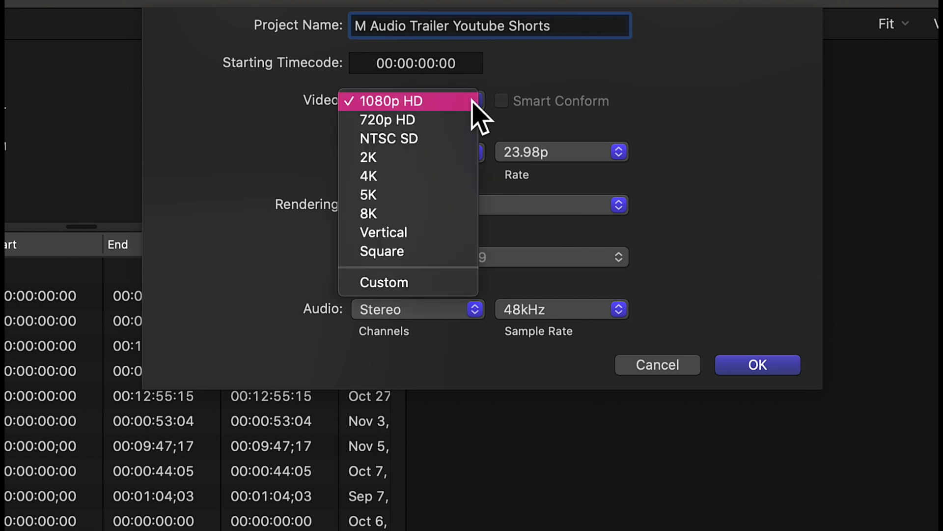
left_click(403, 235)
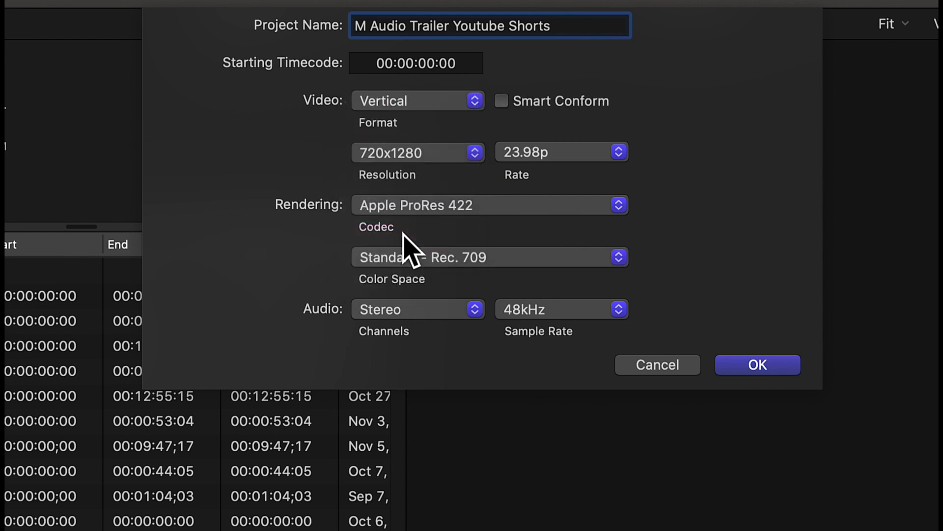
left_click(501, 102)
left_click(793, 366)
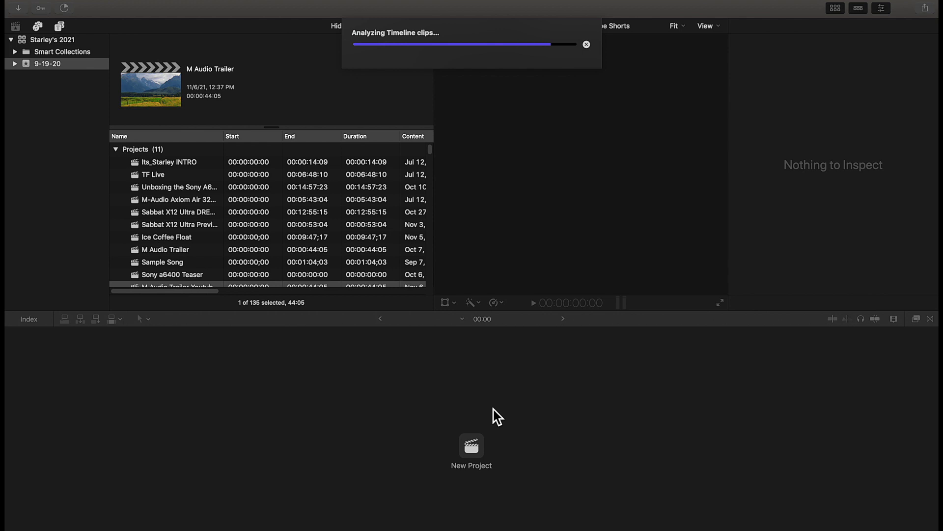
Open 'M Audio Trailer Youtube Shorts' in the timeline and select clip C0009 at 17:10
scroll(188, 230, "down", 1)
left_click(185, 274)
left_click(186, 222)
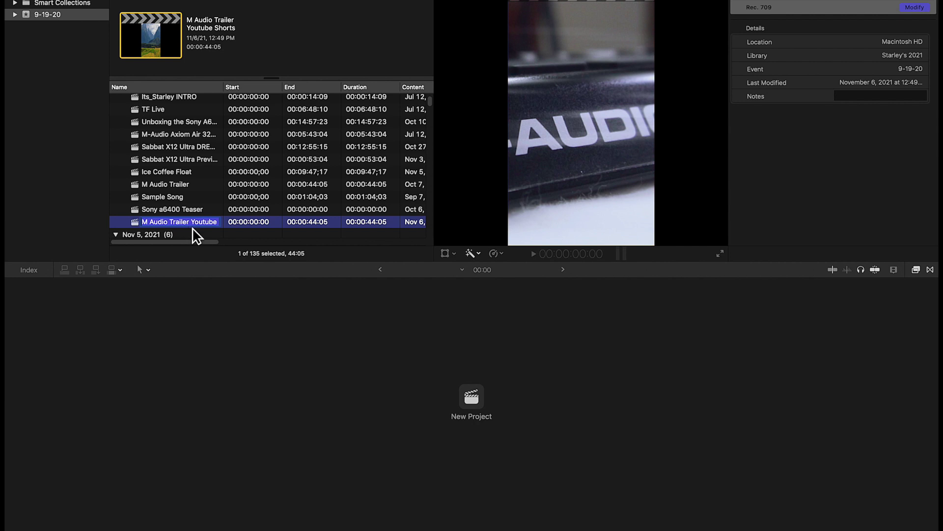
left_click(258, 213)
left_click(254, 225)
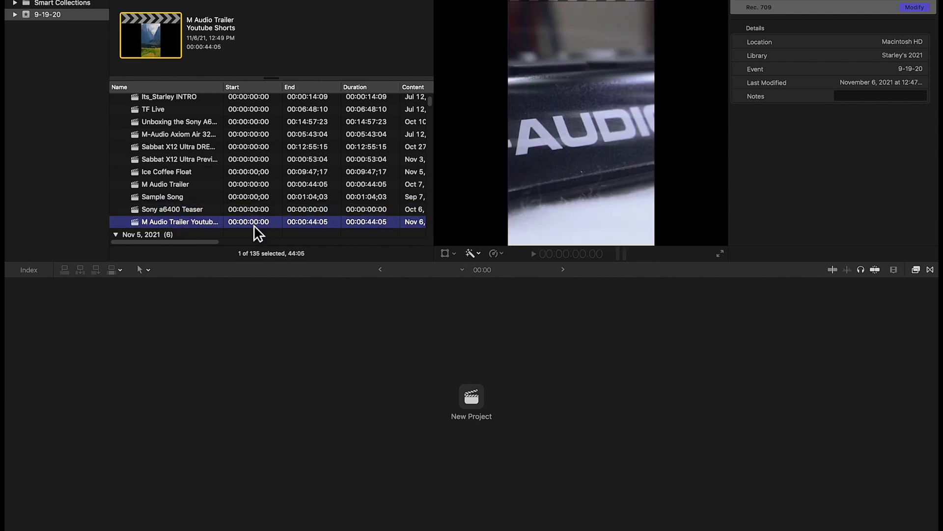
scroll(253, 225, "down", 2)
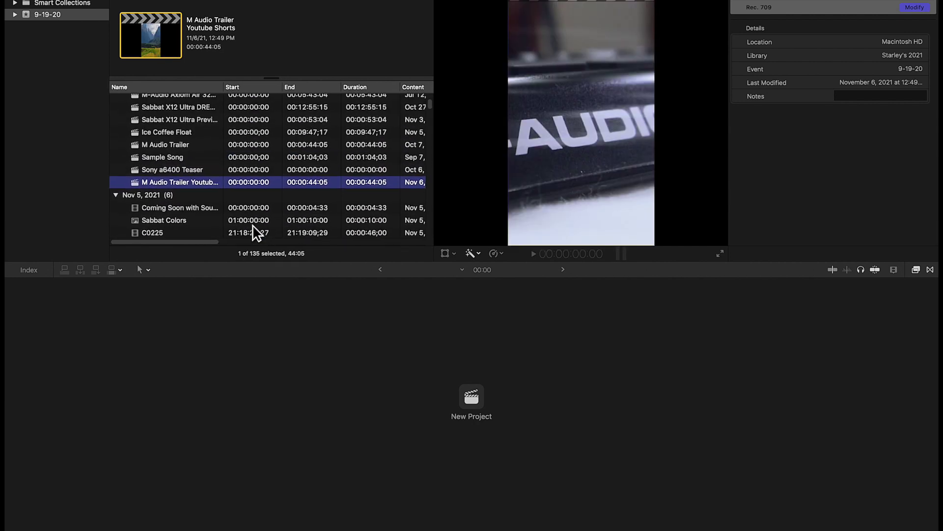
double_click(202, 183)
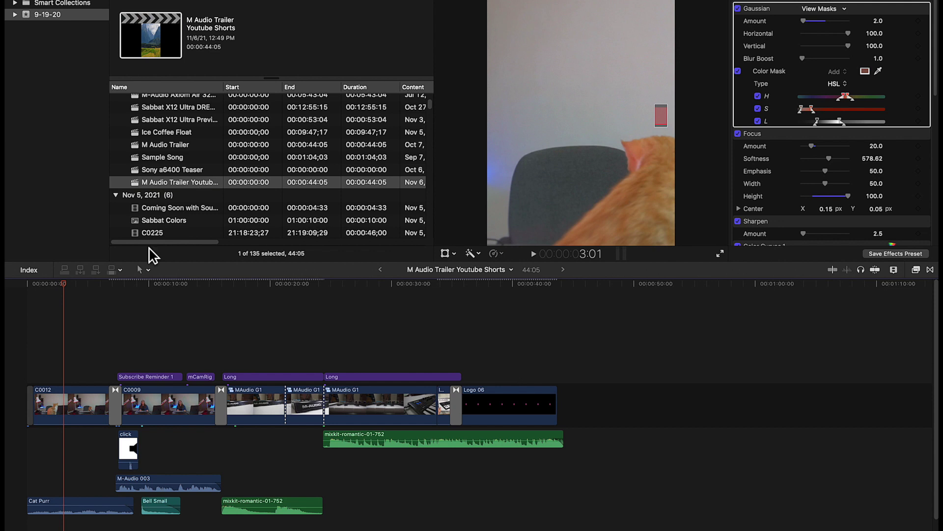
left_click(238, 406)
left_click(206, 417)
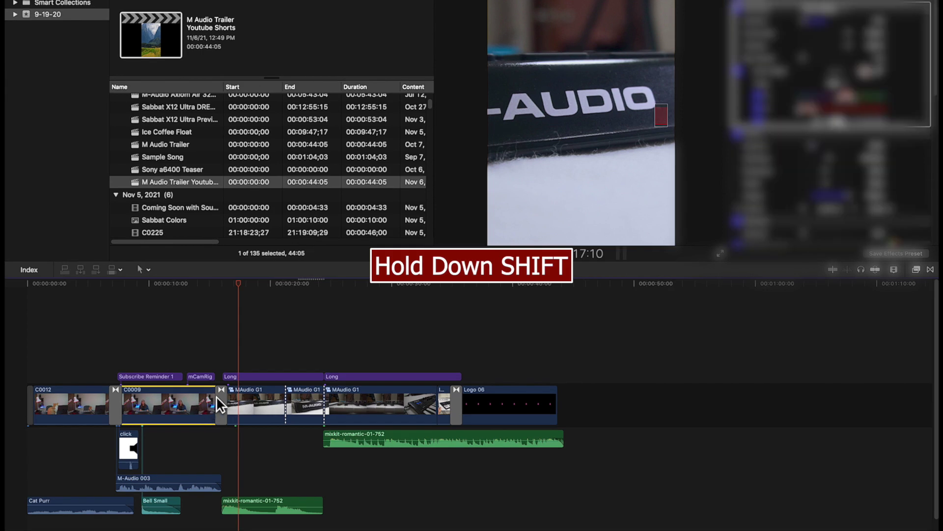
Delete C0012, C0009, Subscribe Reminder 1, mCamRig and the click, M-Audio 003, Bell Small, Cat Purr sounds
left_click(210, 379, "shift")
left_click(170, 377, "shift")
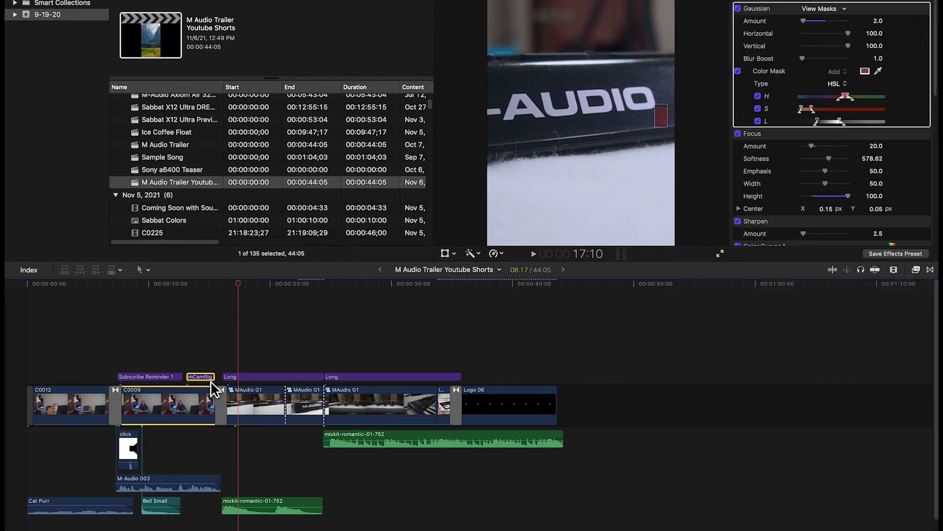
left_click(131, 462, "shift")
left_click(152, 483, "shift")
left_click(159, 507, "shift")
left_click(123, 508, "shift")
left_click(54, 416, "shift")
left_click(30, 408, "shift")
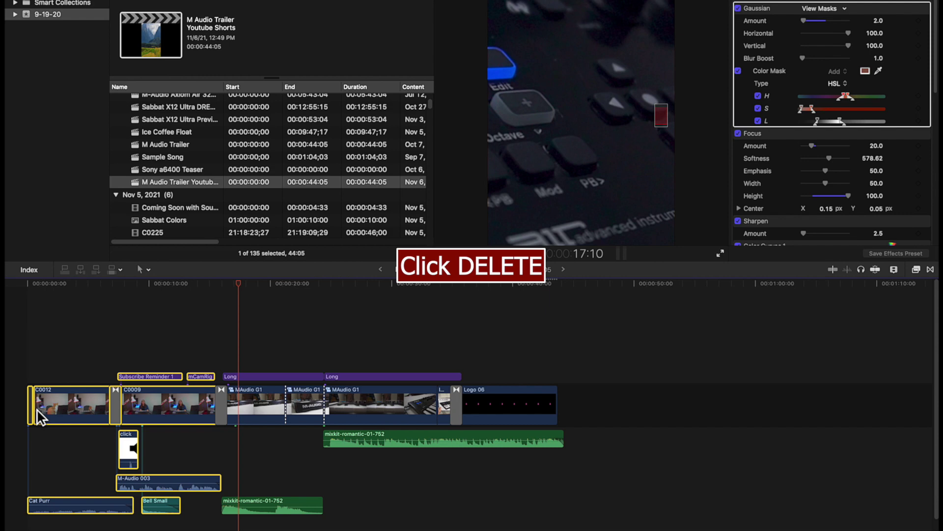
key("Delete")
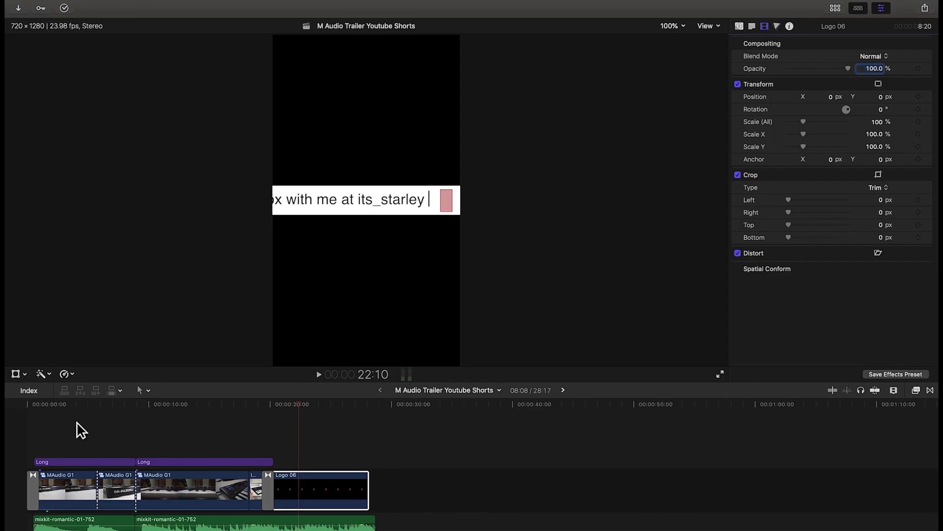
left_click(18, 375)
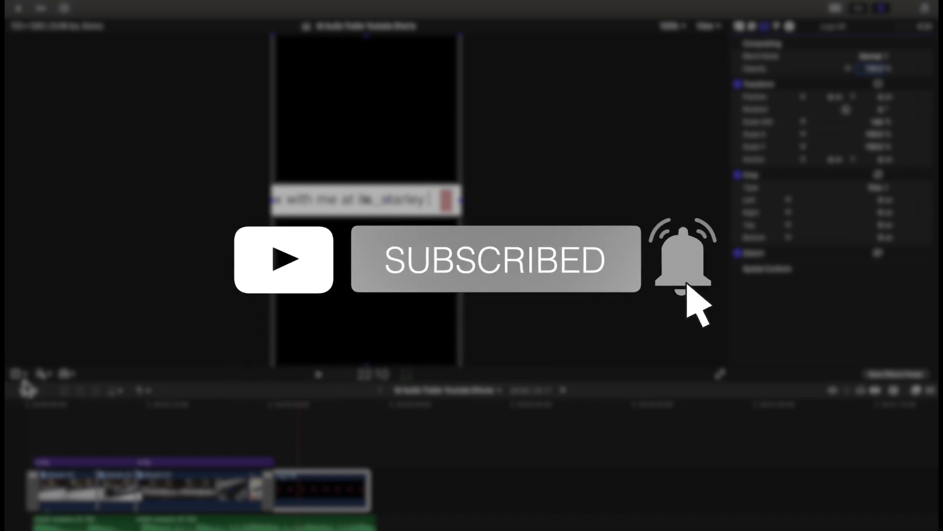
Find the Shapes generator with the search 'sha' and connect it above Logo 06
left_click(838, 9)
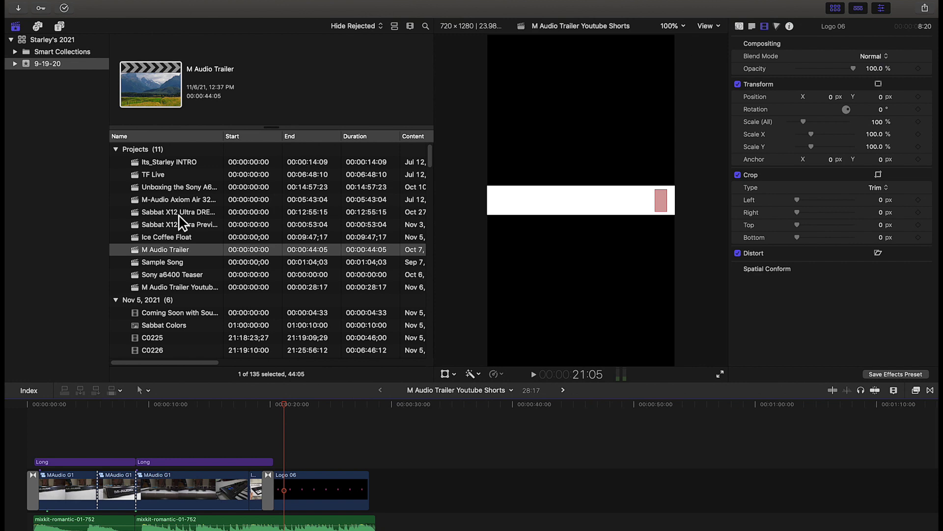
left_click(54, 42)
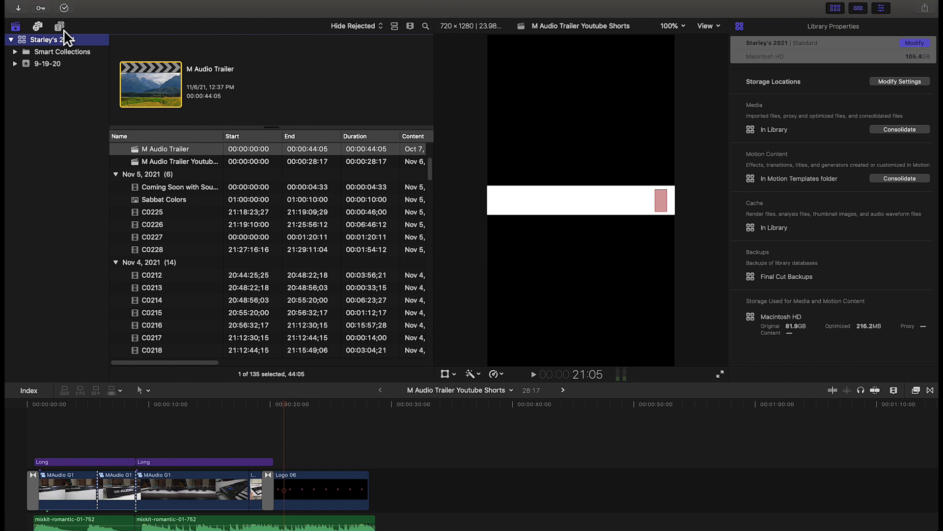
left_click(63, 28)
key("super+f")
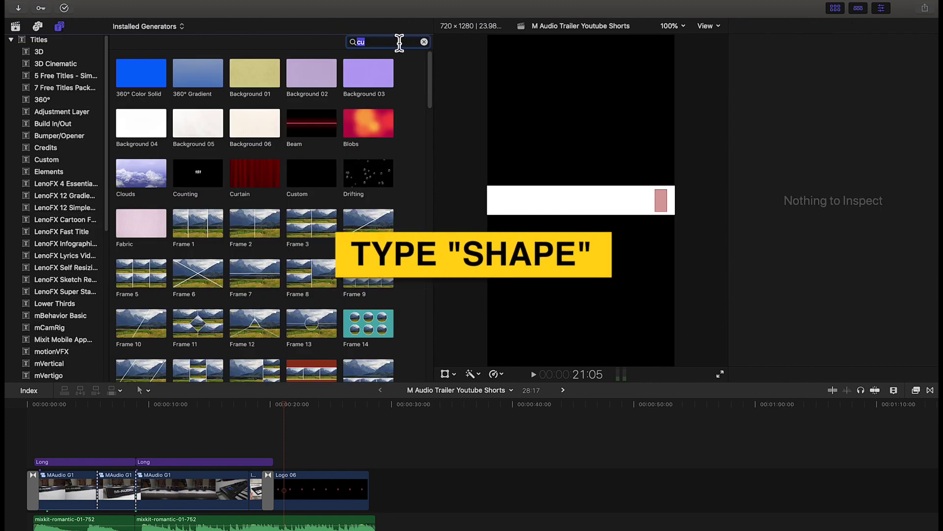
type("sha")
left_click_drag(143, 80, 291, 449)
left_click_drag(289, 445, 291, 448)
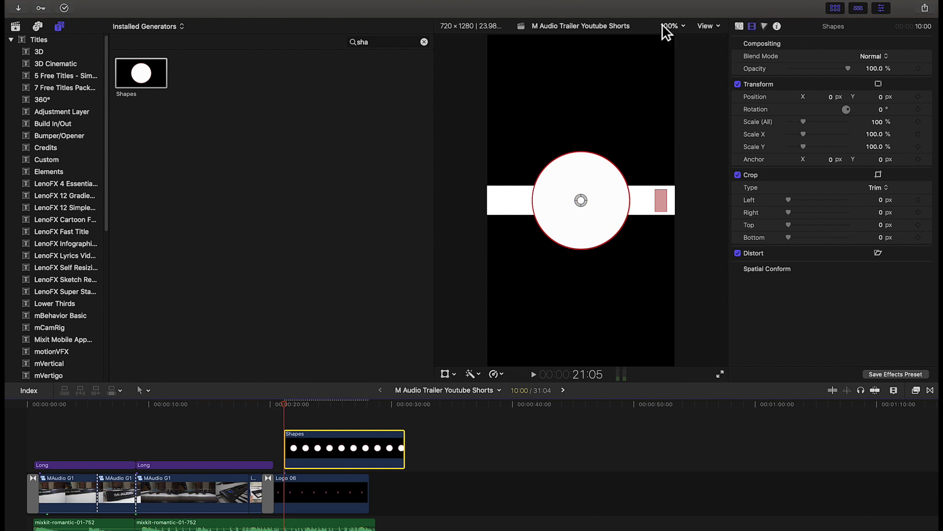
left_click(836, 8)
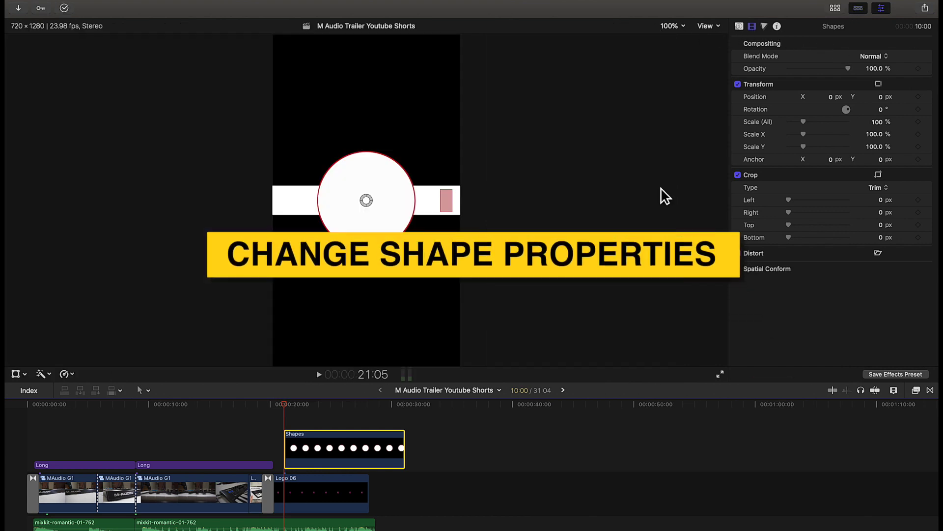
left_click(751, 26)
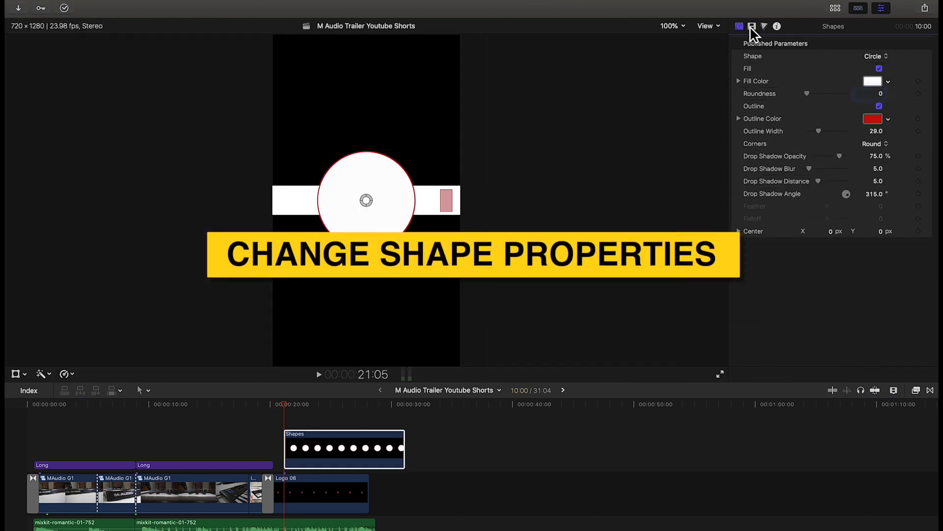
Change the Shapes generator from Circle to Rectangle with the outline turned off
left_click(878, 57)
left_click(880, 84)
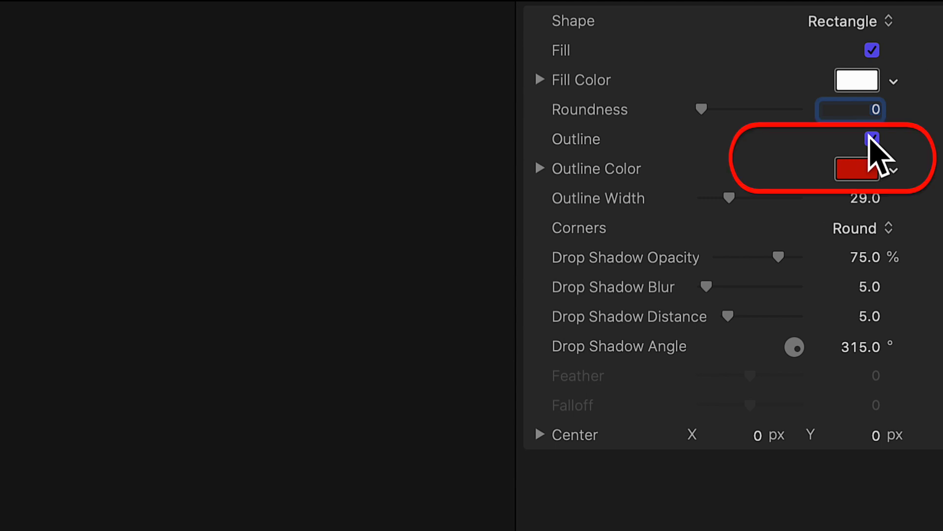
left_click(872, 139)
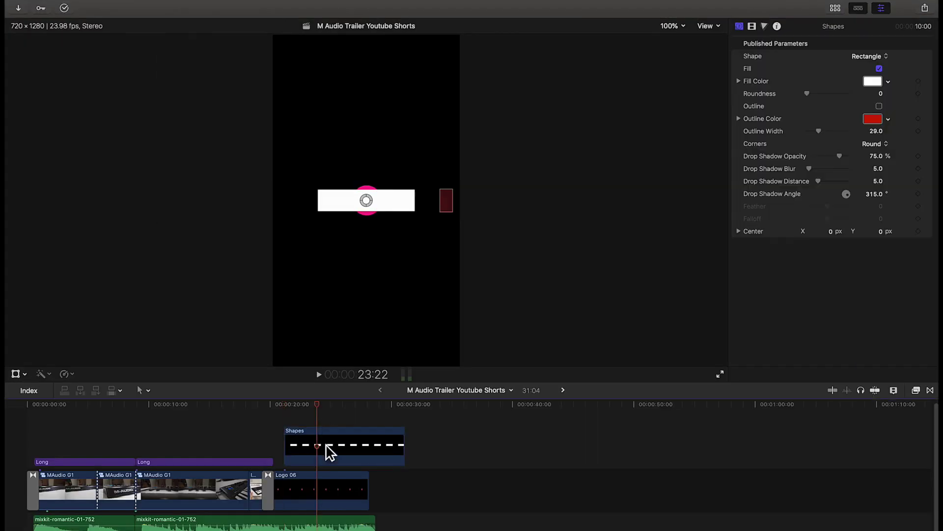
left_click(325, 444)
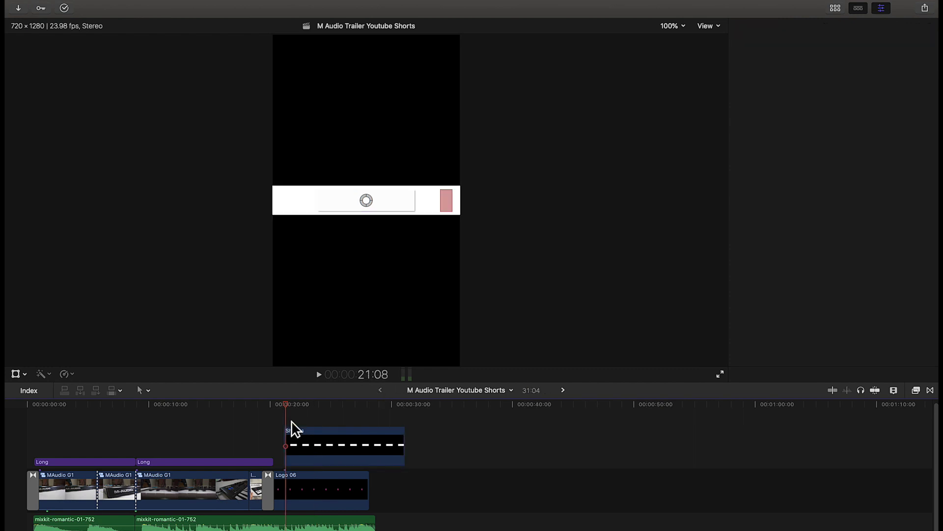
left_click(289, 430)
left_click_drag(818, 131, 826, 132)
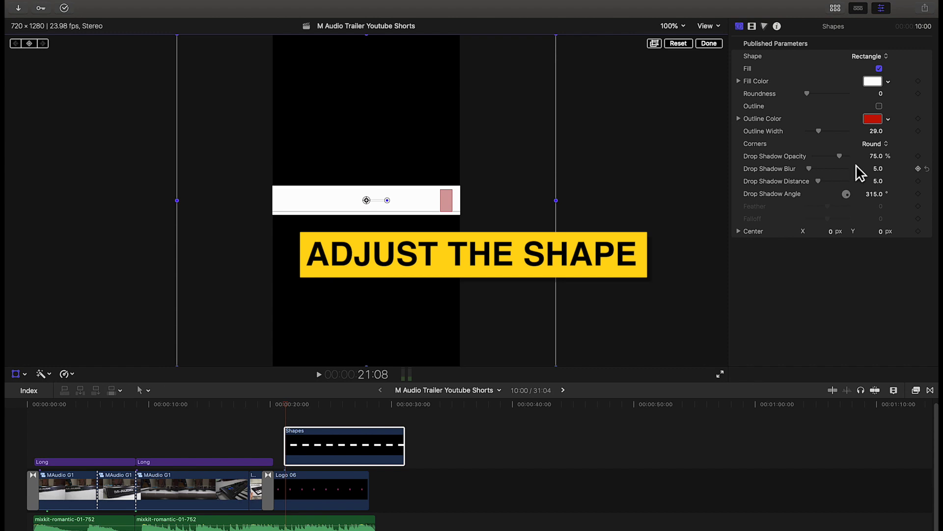
Scale the white rectangle to about 202% X and 132% Y across the vertical frame
left_click(672, 25)
left_click(680, 77)
left_click_drag(366, 284, 377, 308)
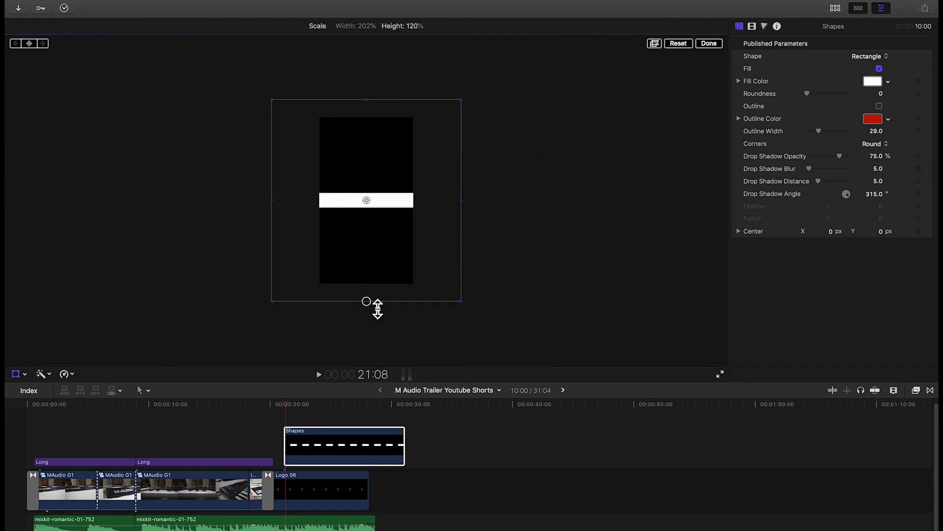
left_click(672, 26)
left_click(680, 39)
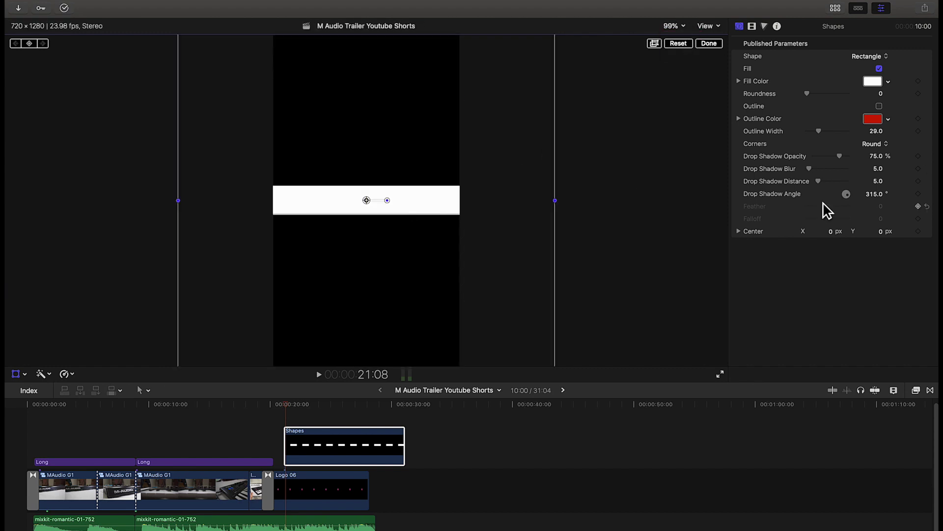
left_click(751, 27)
mouse_move(836, 272)
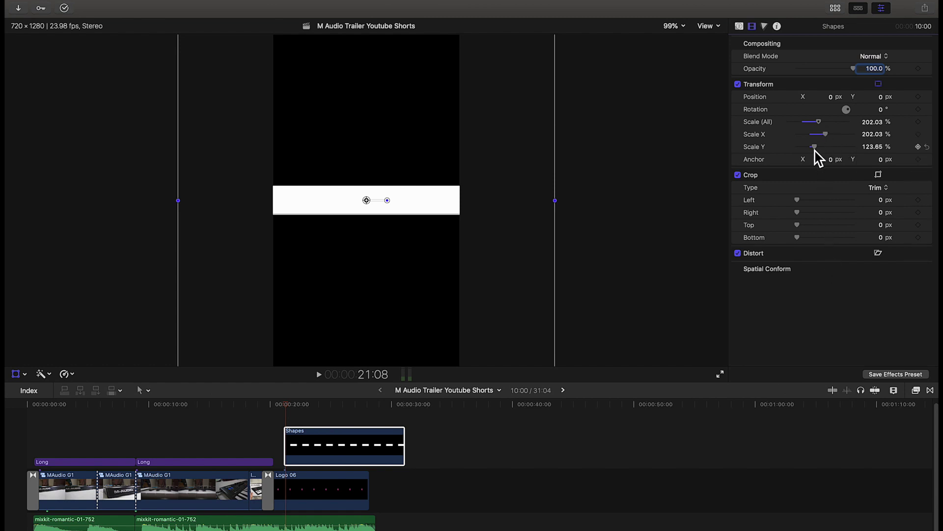
left_click_drag(820, 150, 821, 151)
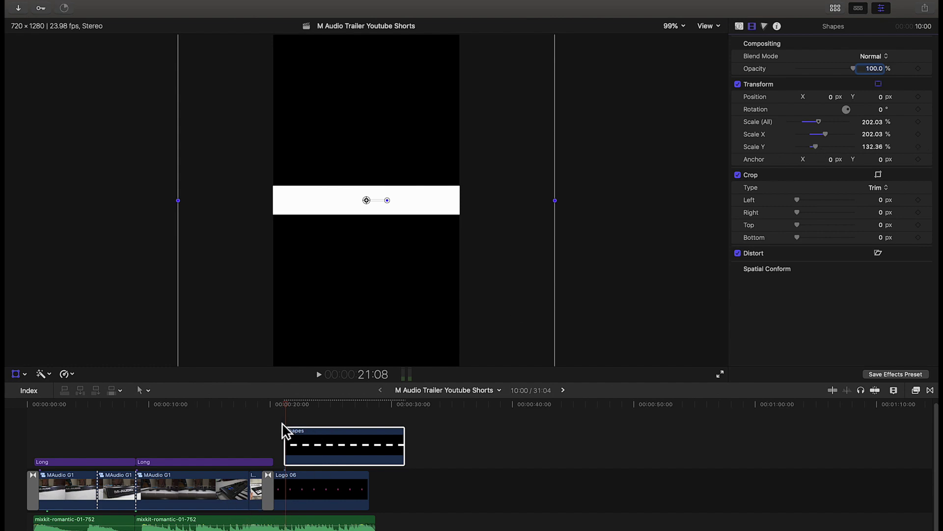
Trim the Shapes clip's end so the banner finishes shortly after the logo begins
key("space")
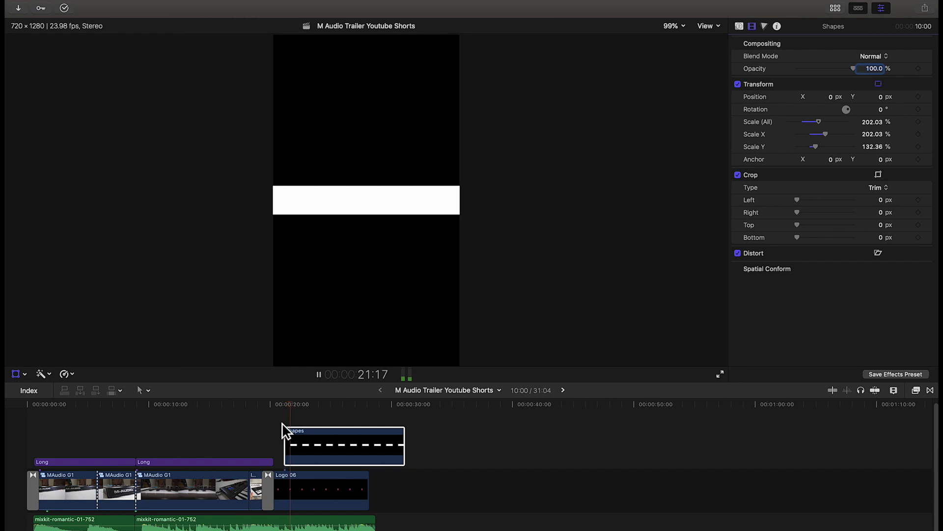
left_click(402, 511)
left_click_drag(405, 459, 320, 427)
left_click(306, 428)
Zoom the timeline in and play back from 23:07 to check the banner's new end
key("super+equal")
left_click(343, 510)
key("super+equal")
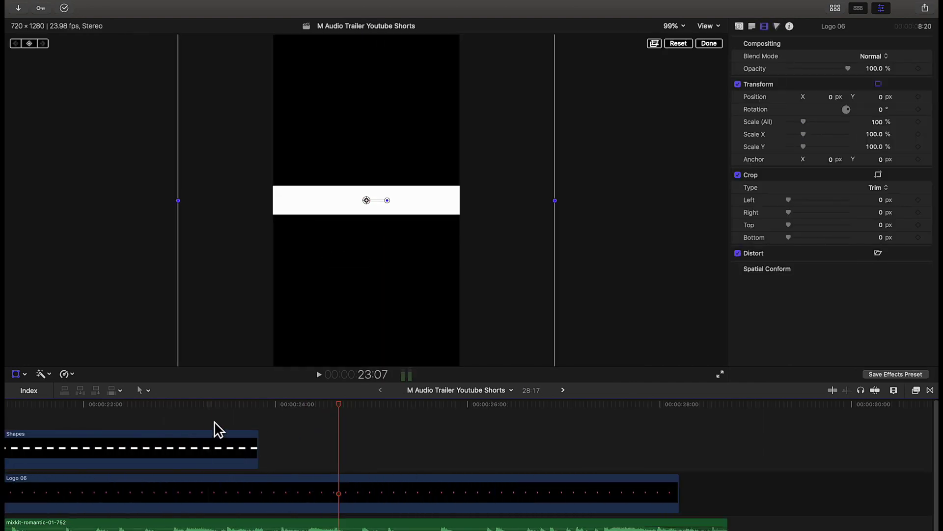
key("space")
left_click(218, 428)
key("space")
scroll(212, 430, "left", 3)
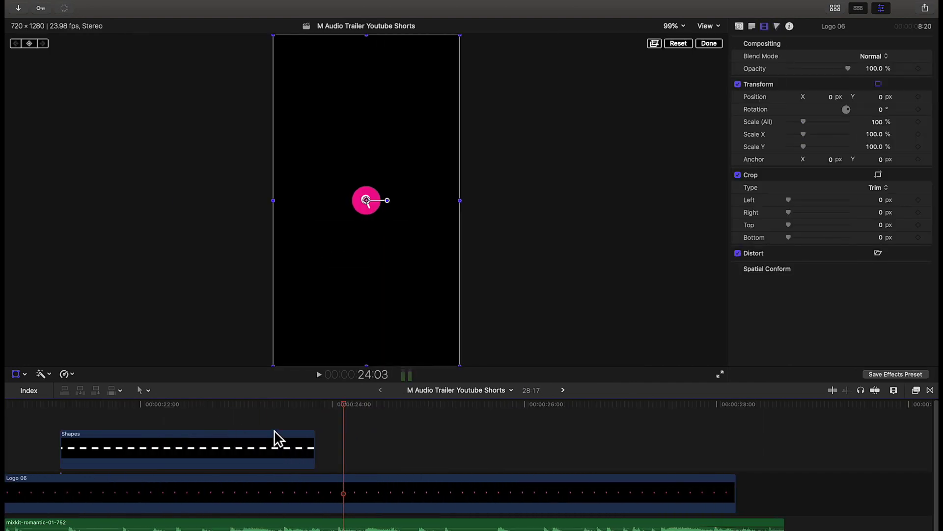
left_click(709, 443)
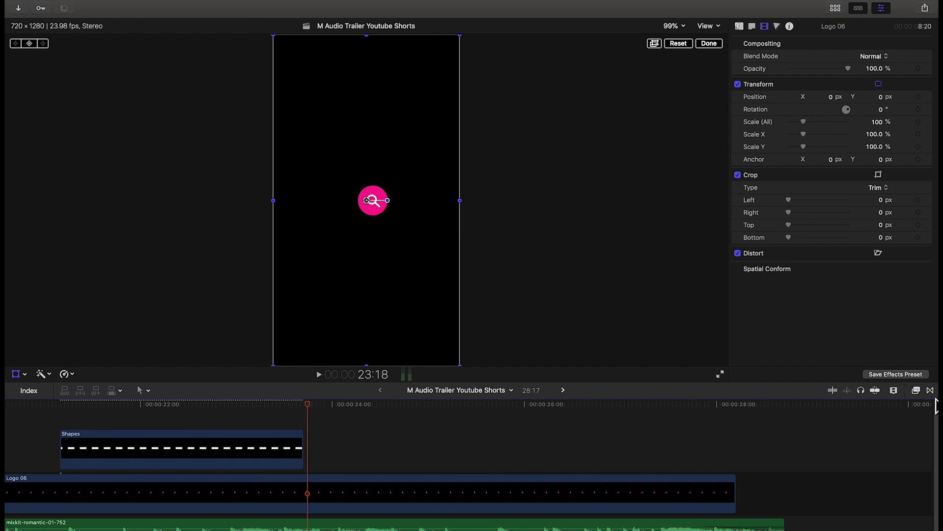
left_click(930, 389)
Search transitions for 'flow', apply Flow to the Shapes clip's end, and preview it
double_click(787, 530)
type("flow")
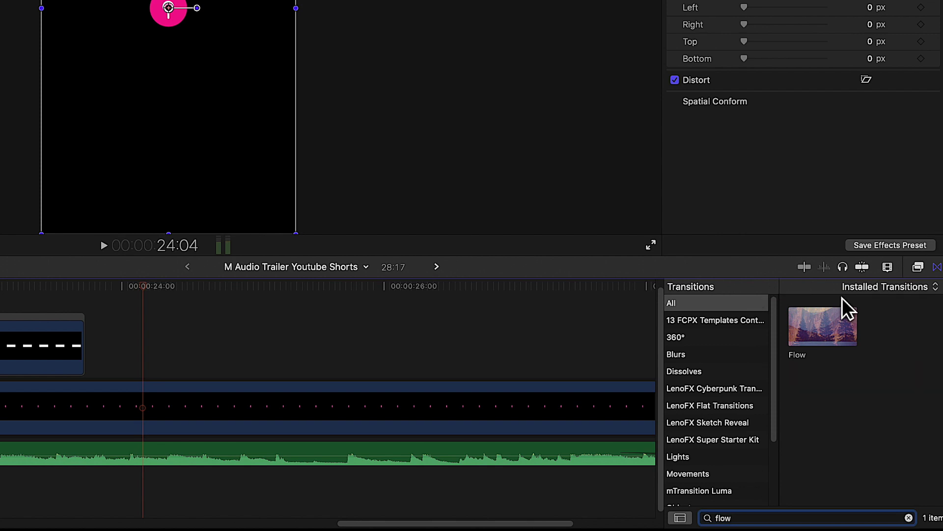
left_click_drag(826, 331, 74, 346)
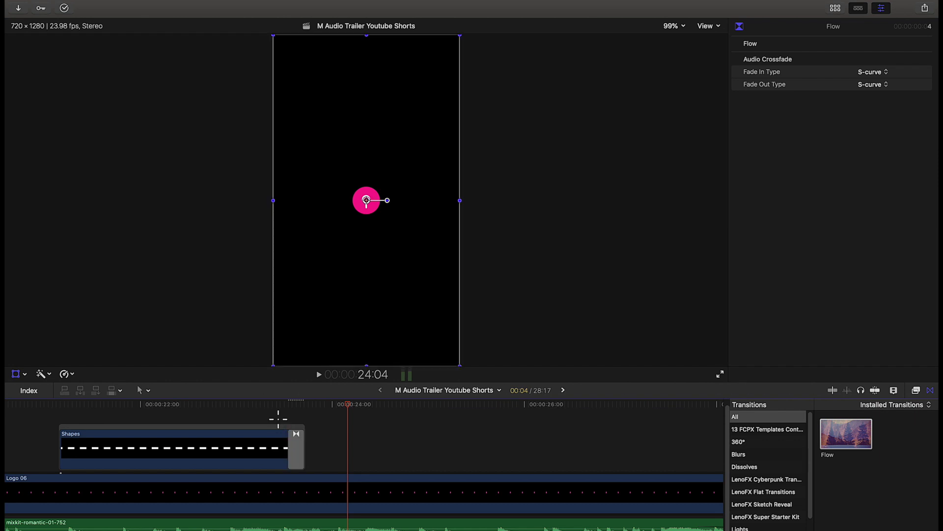
left_click(275, 412)
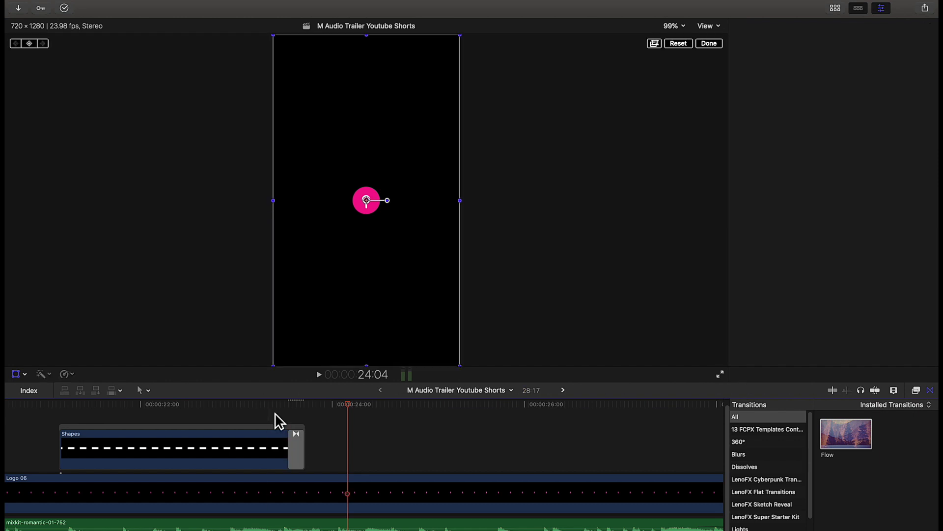
key("space")
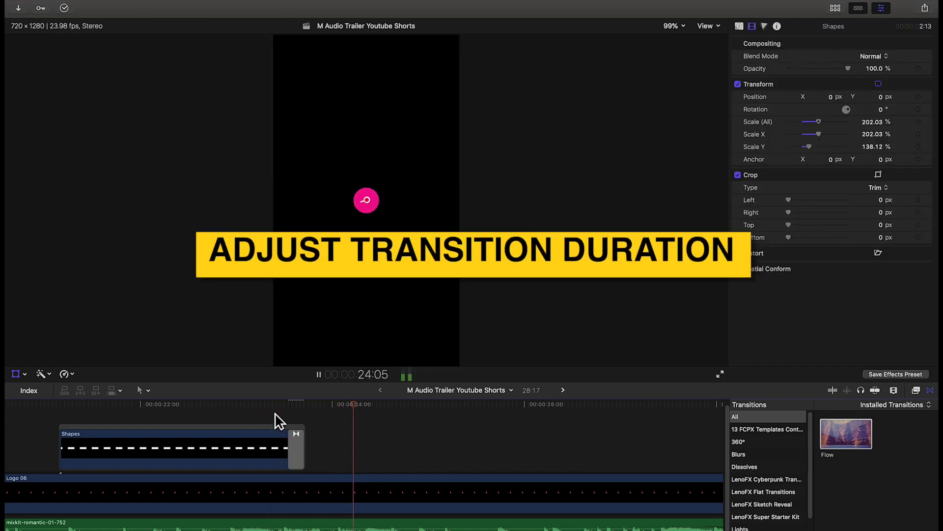
left_click(221, 415)
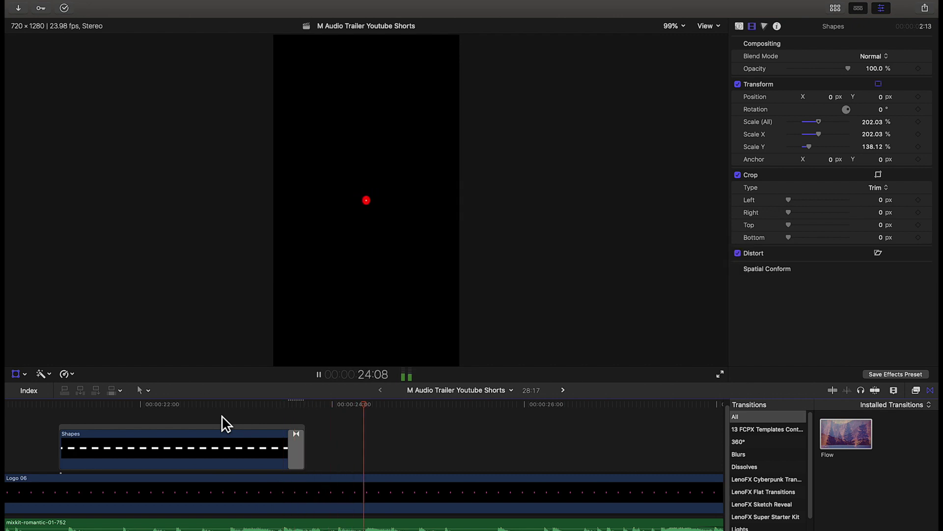
left_click(165, 420)
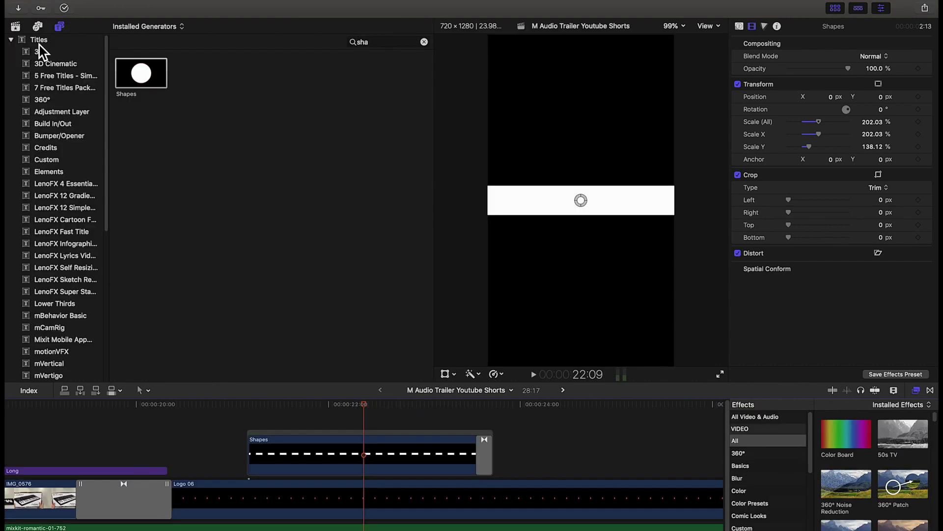
Find the Typewriter title in the Titles browser and add it above the Shapes banner clip
left_click(41, 42)
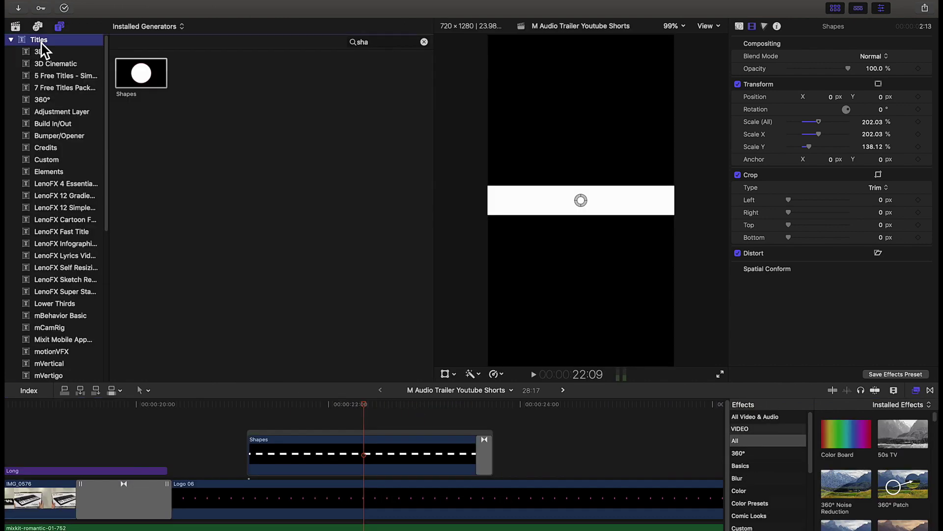
left_click(390, 43)
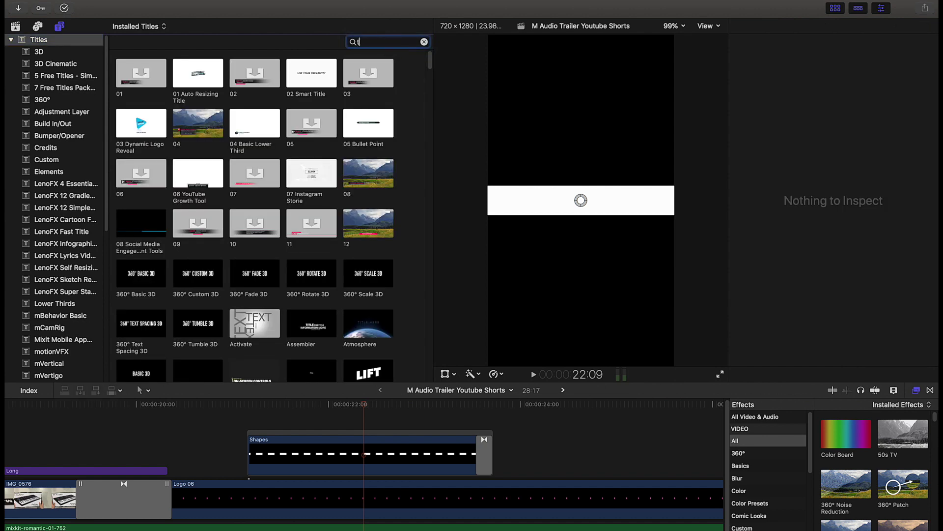
left_click(202, 79)
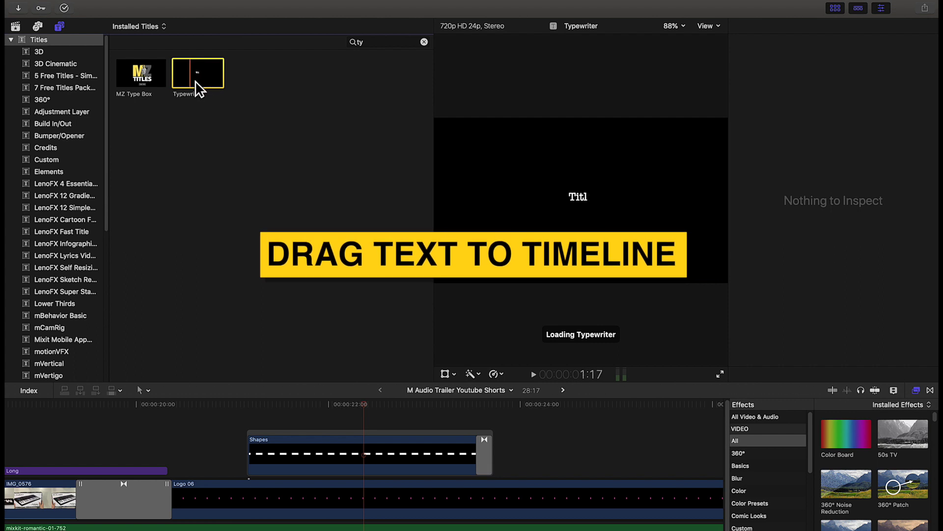
left_click_drag(196, 80, 252, 415)
Move the title down onto the white bar and bring up its text settings
key("shift+t")
left_click_drag(369, 208, 369, 209)
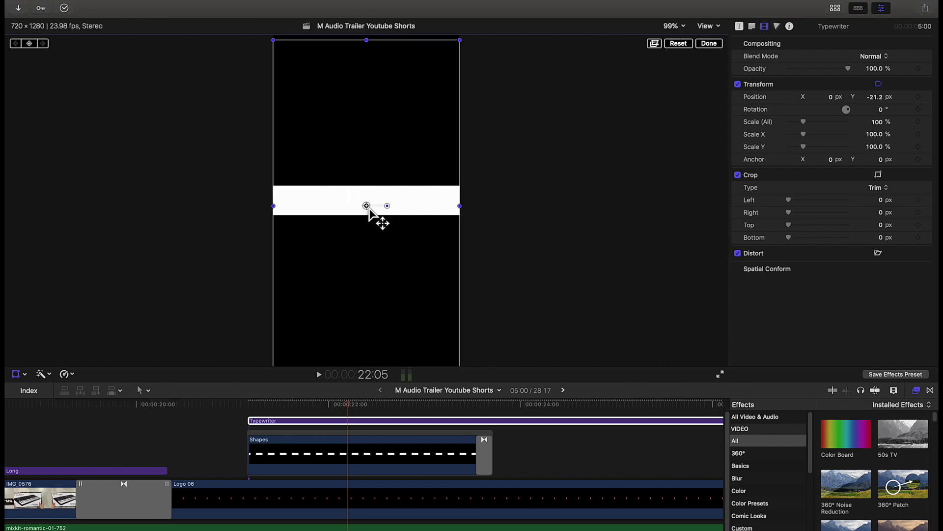
key("super+z")
key("super+z")
key("ctrl+super+1")
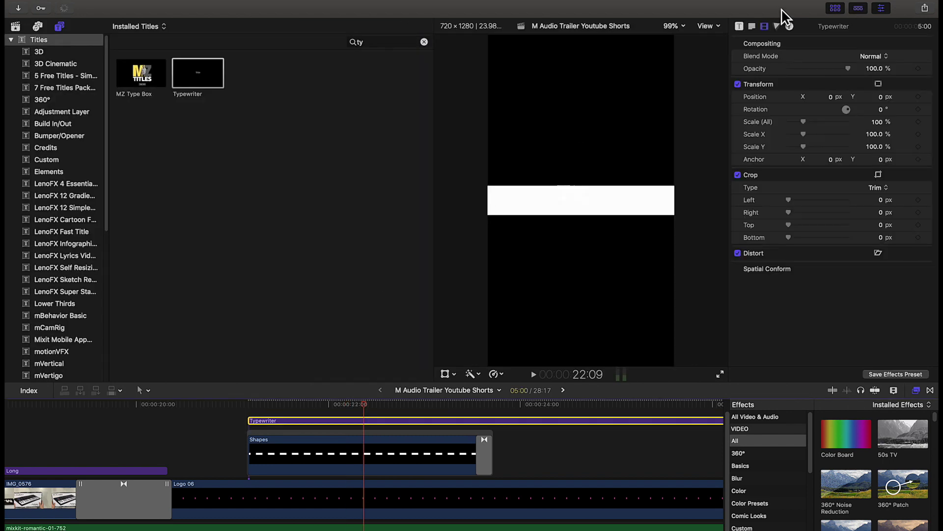
left_click(835, 8)
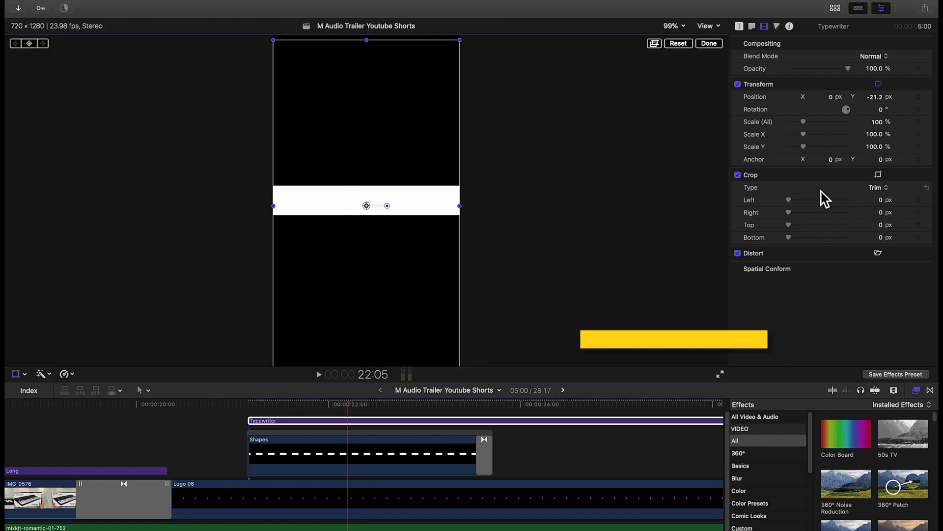
left_click(739, 26)
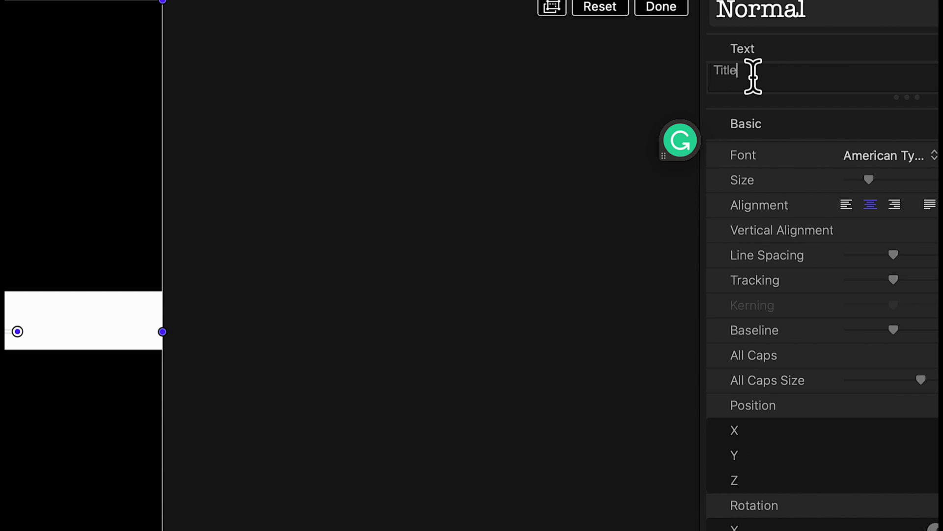
Replace the placeholder text with 'Follow me on' followed by the channel handle
left_click_drag(755, 79, 728, 82)
type("Follow me on its_satar")
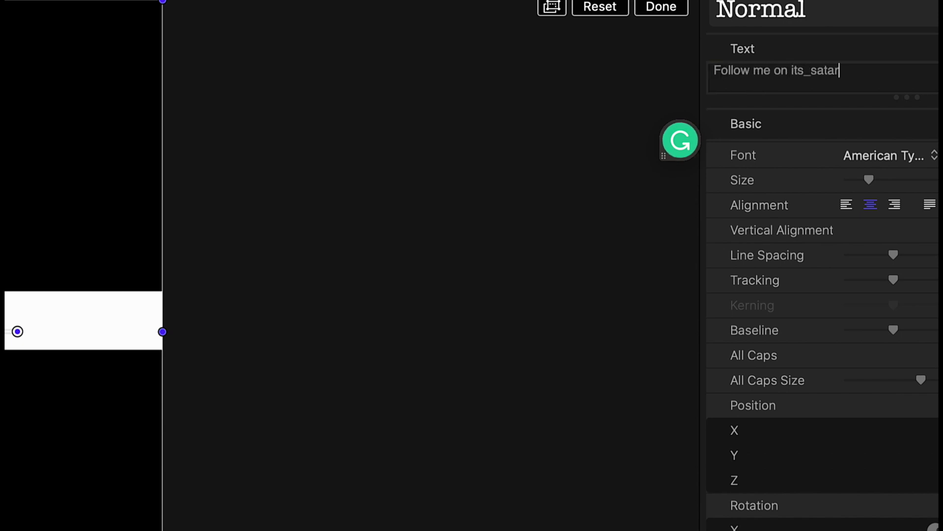
key("BackSpace")
key("BackSpace")
key("BackSpace")
key("BackSpace")
type("tarley")
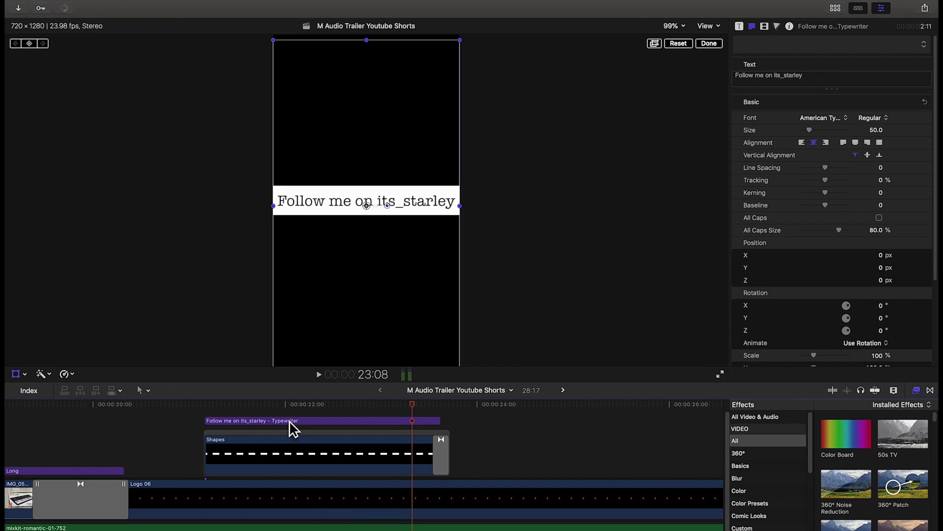
Shrink the title to size 30, recentre it on the white bar, and set the font to Arial
left_click(288, 421)
left_click(876, 130)
type("30")
key("Return")
left_click_drag(380, 211, 370, 206)
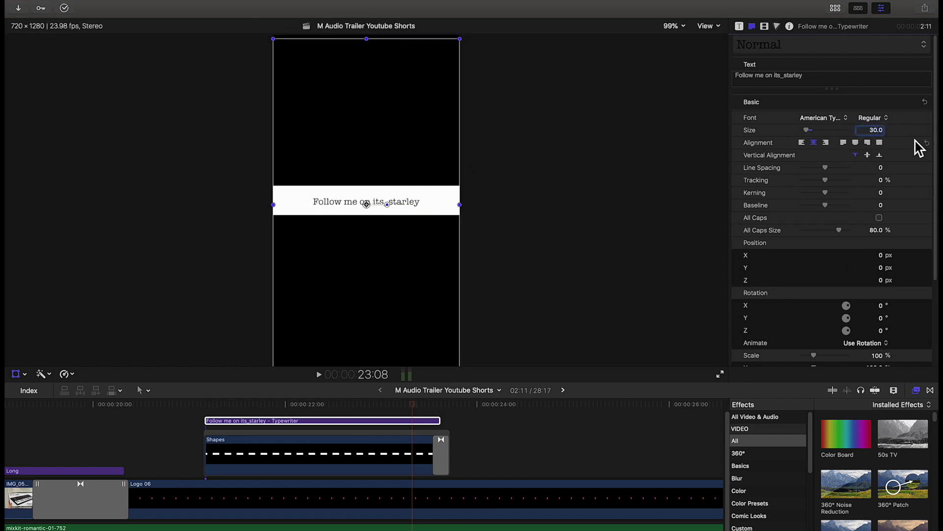
left_click(825, 117)
scroll(834, 125, "up", 5)
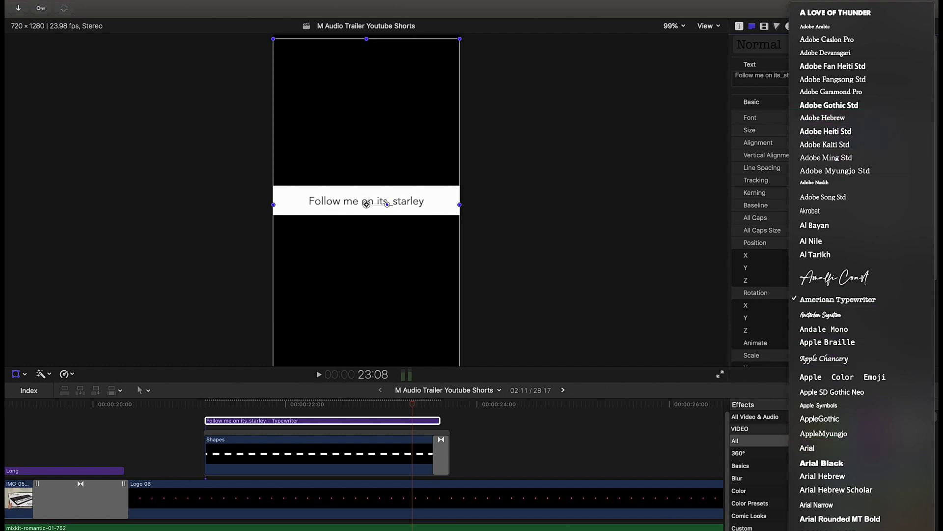
key("Return")
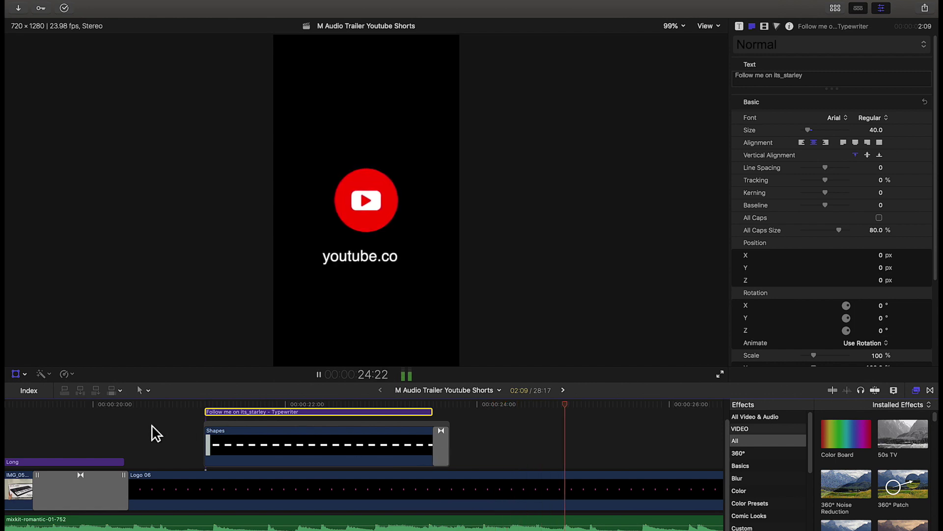
Replay the title, then inspect its video and title parameters
left_click(272, 412)
key("space")
left_click(765, 26)
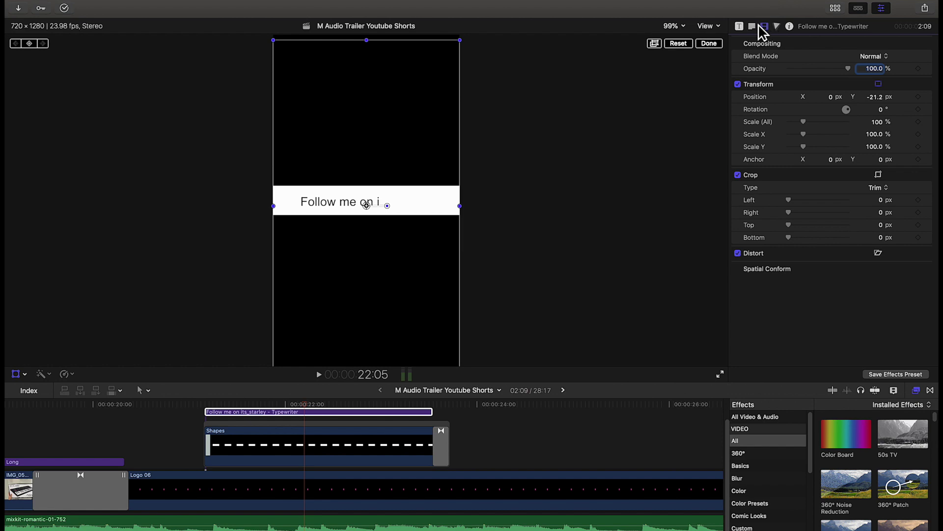
left_click(741, 26)
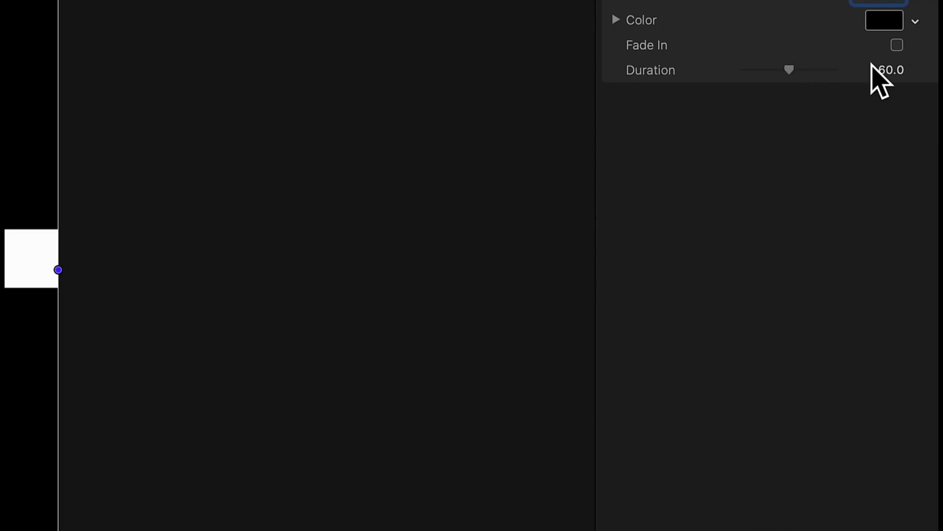
Set the typing Duration to 30 and play the title back to check the speed
left_click(870, 105)
type("30")
key("Return")
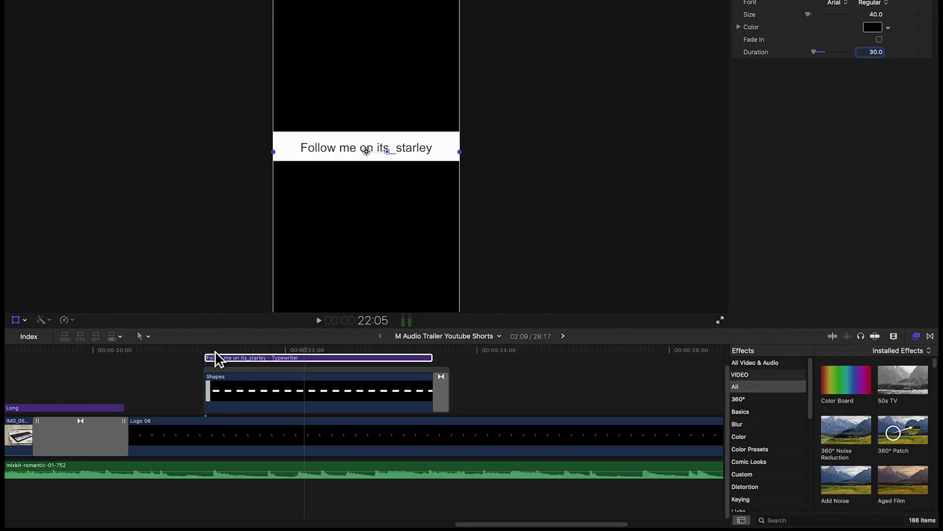
left_click(200, 352)
key("space")
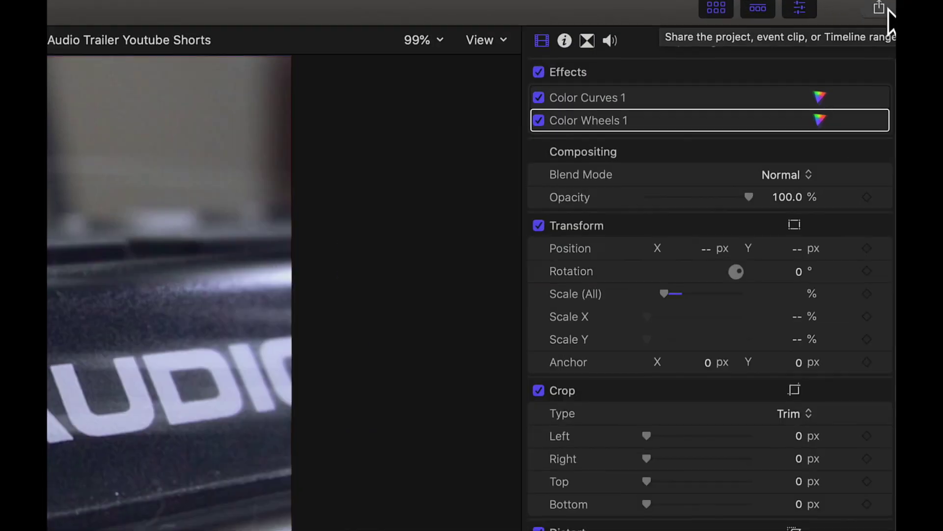
Start an Apple Devices 4K export, clear the 9-19-20 tag, and continue to the save location
left_click(885, 8)
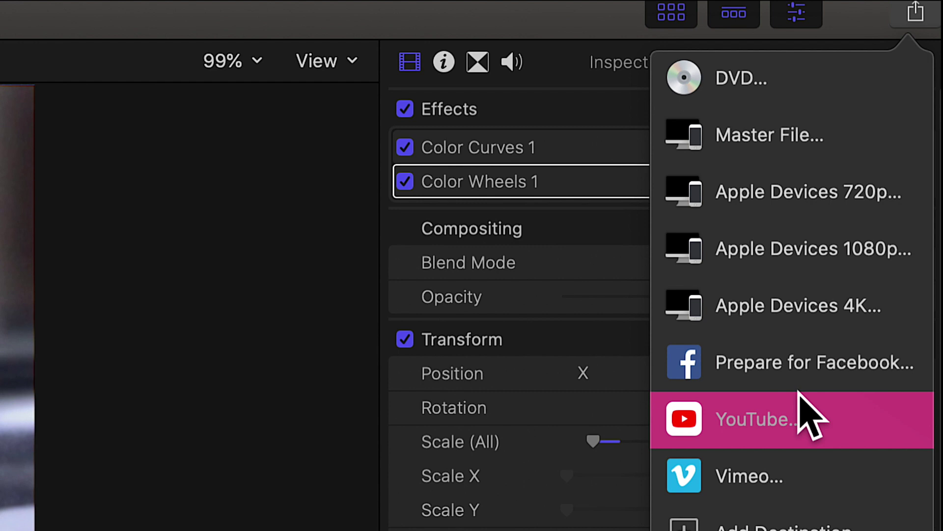
left_click(812, 317)
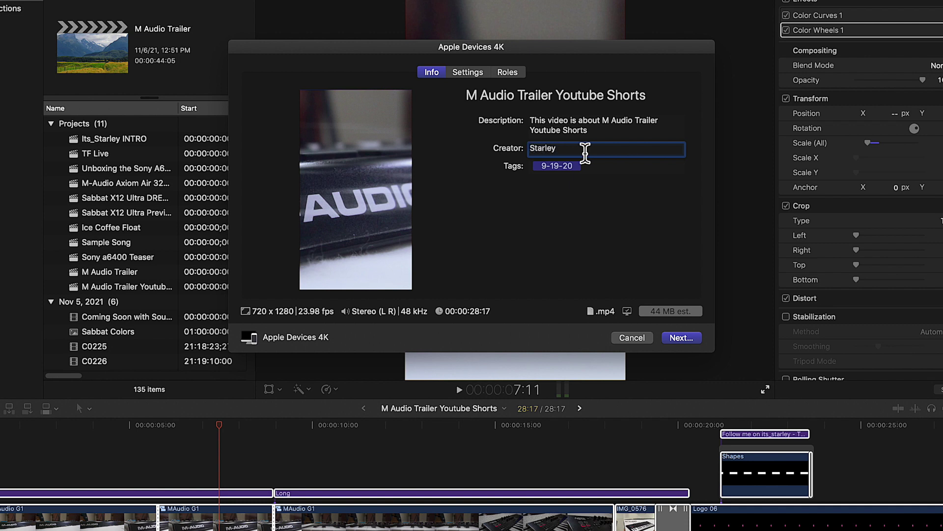
left_click(598, 167)
key("BackSpace")
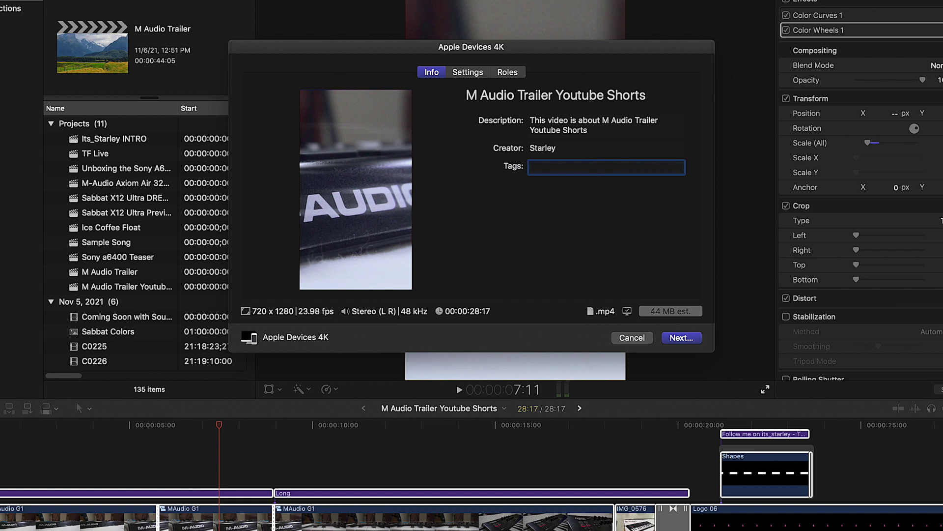
left_click(683, 338)
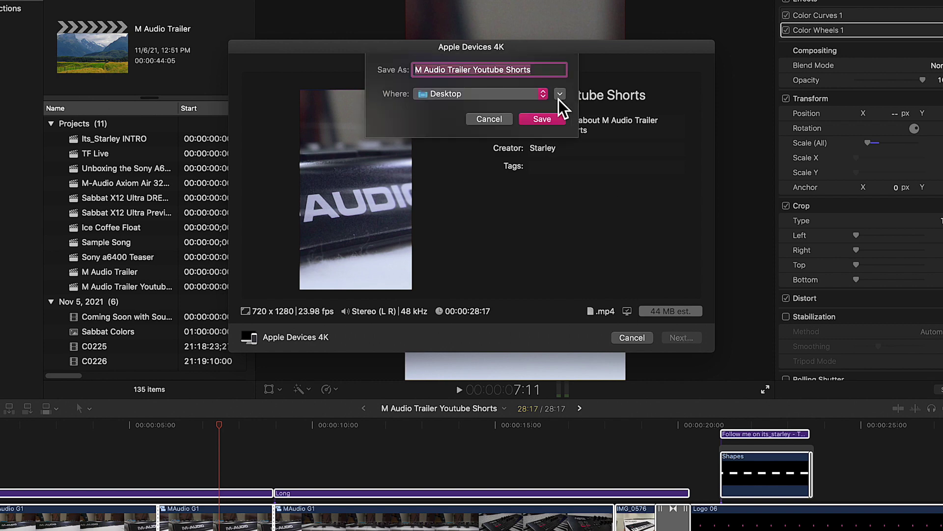
Save the export as 'M Audio Trailer Youtube Shorts' on the Desktop
left_click(555, 120)
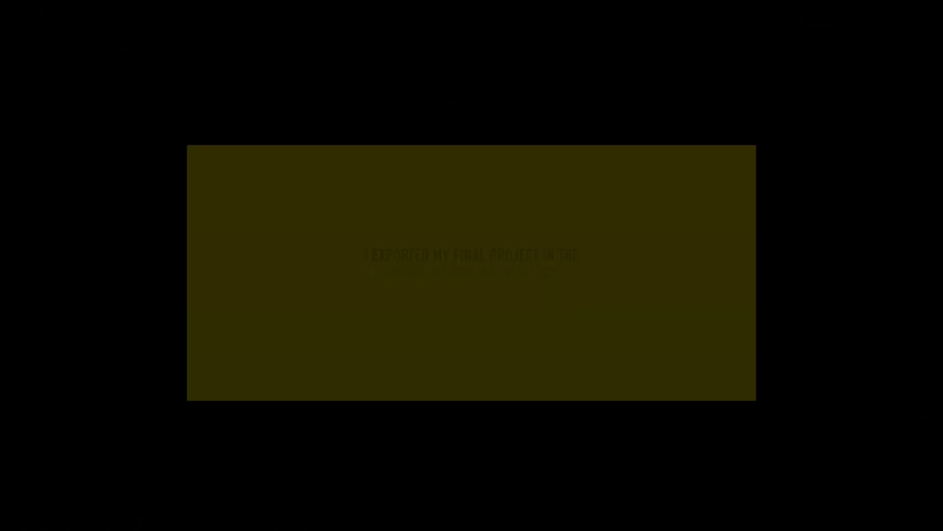